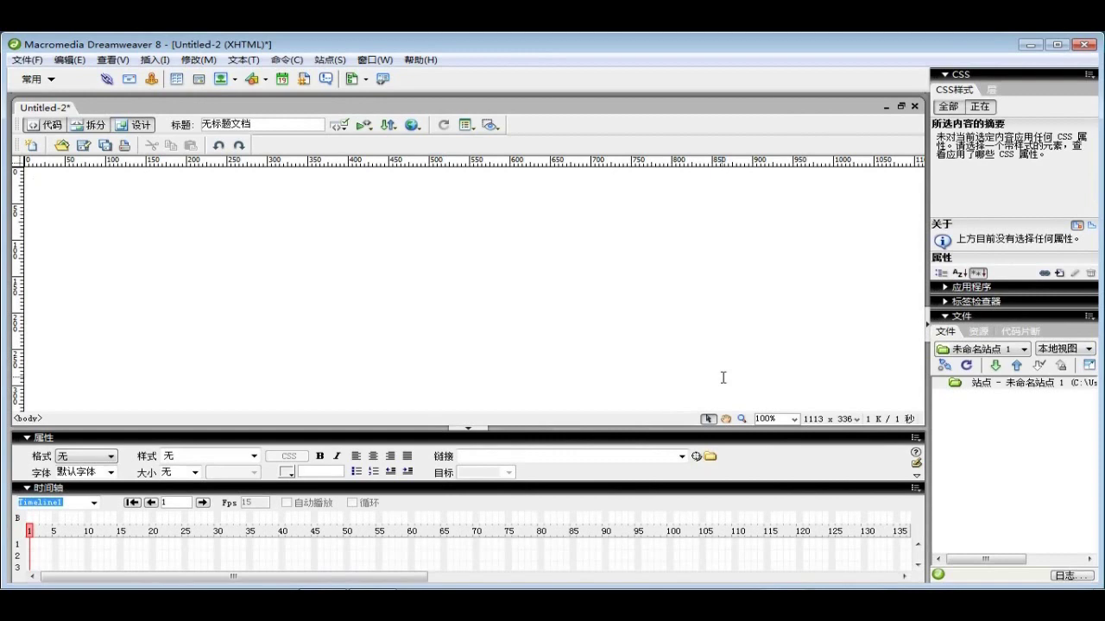
Start a new site definition in the site manager and view its advanced settings.
click(330, 59)
click(333, 93)
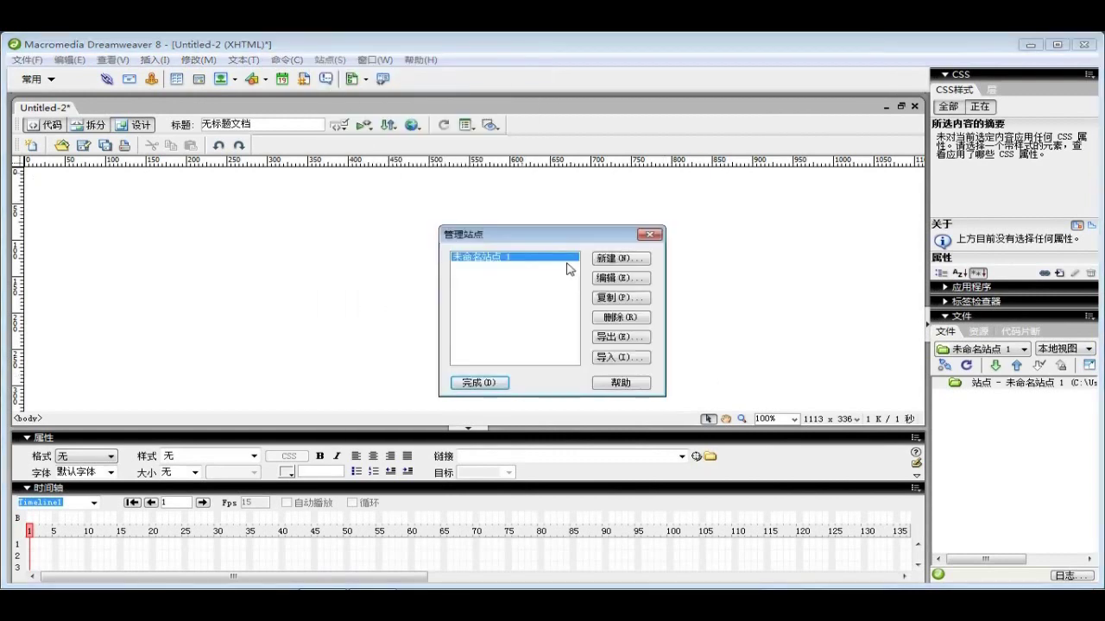
click(618, 259)
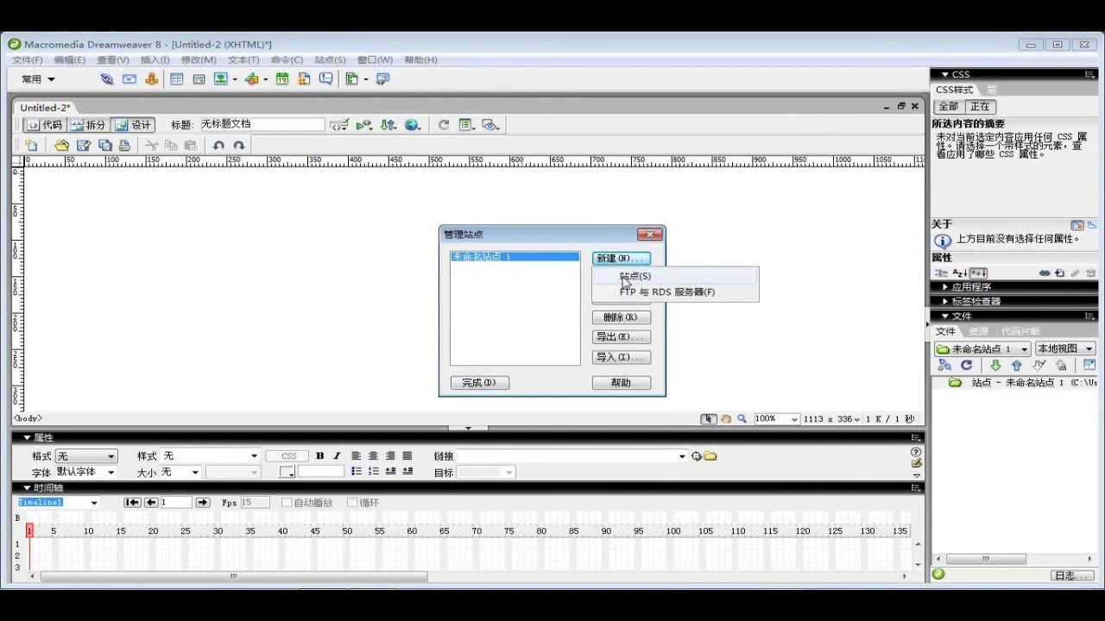
click(624, 280)
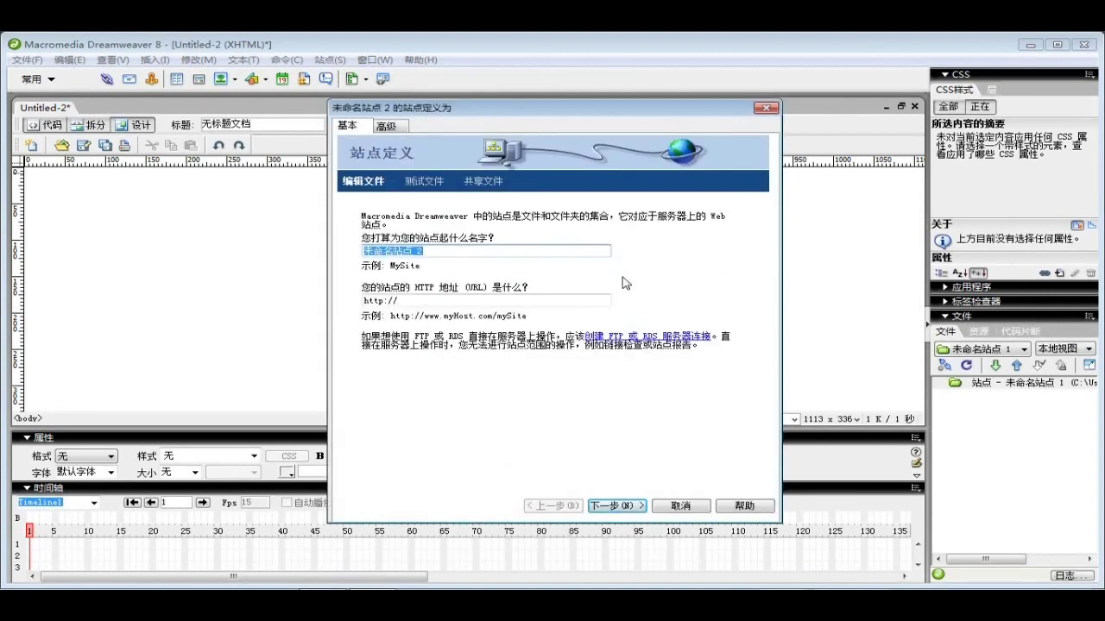
click(395, 127)
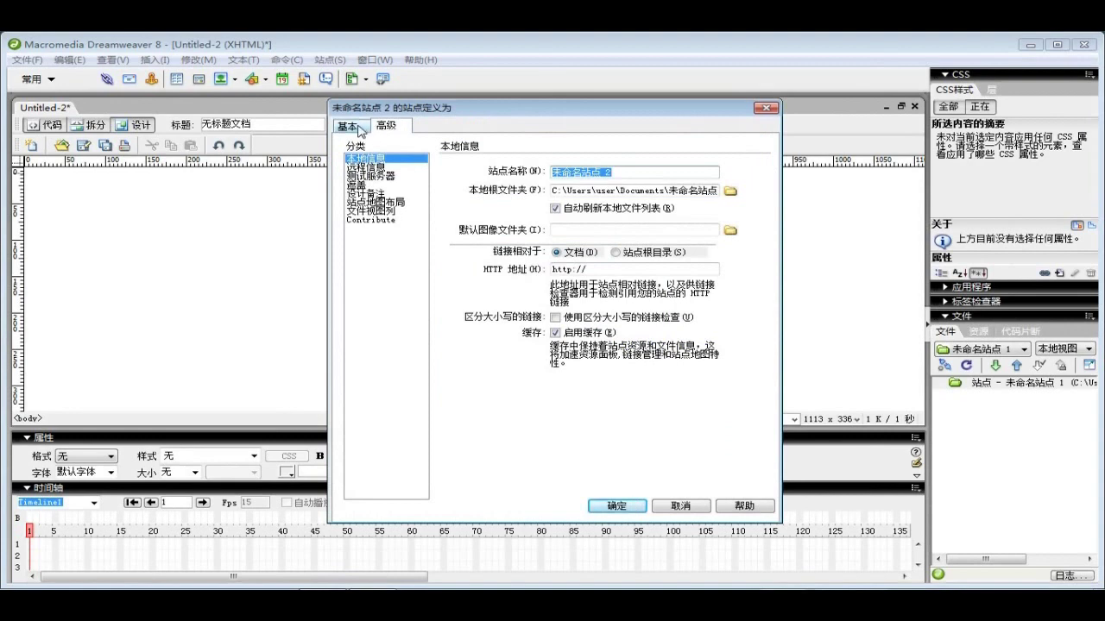
click(361, 132)
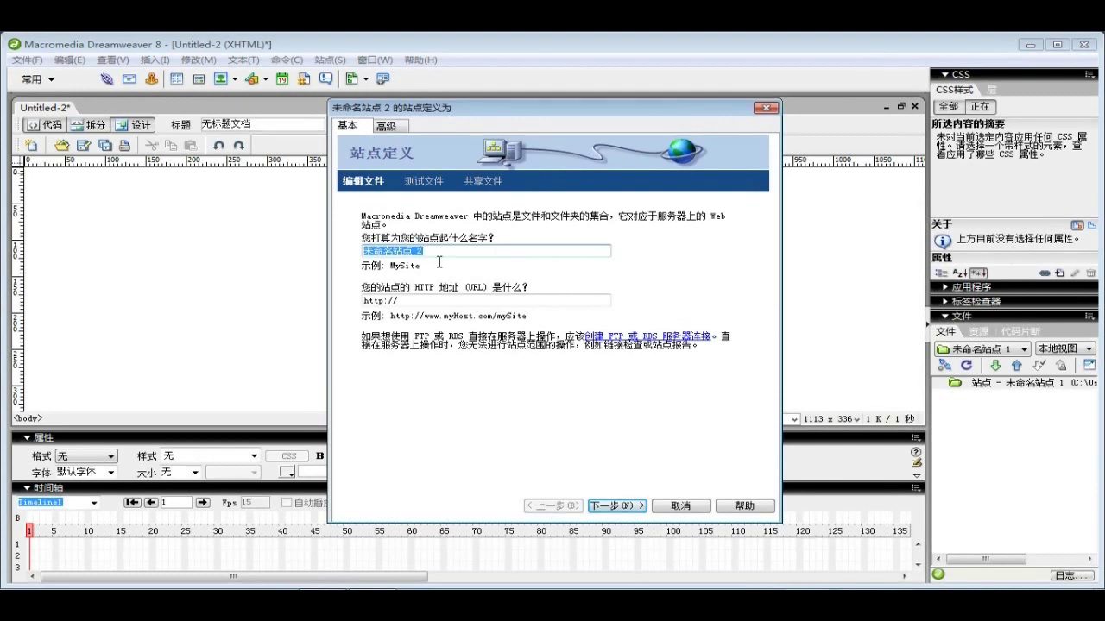
Accept the site name 未命名站点 2, no server technology, and editing local copies in the default Documents folder.
click(614, 506)
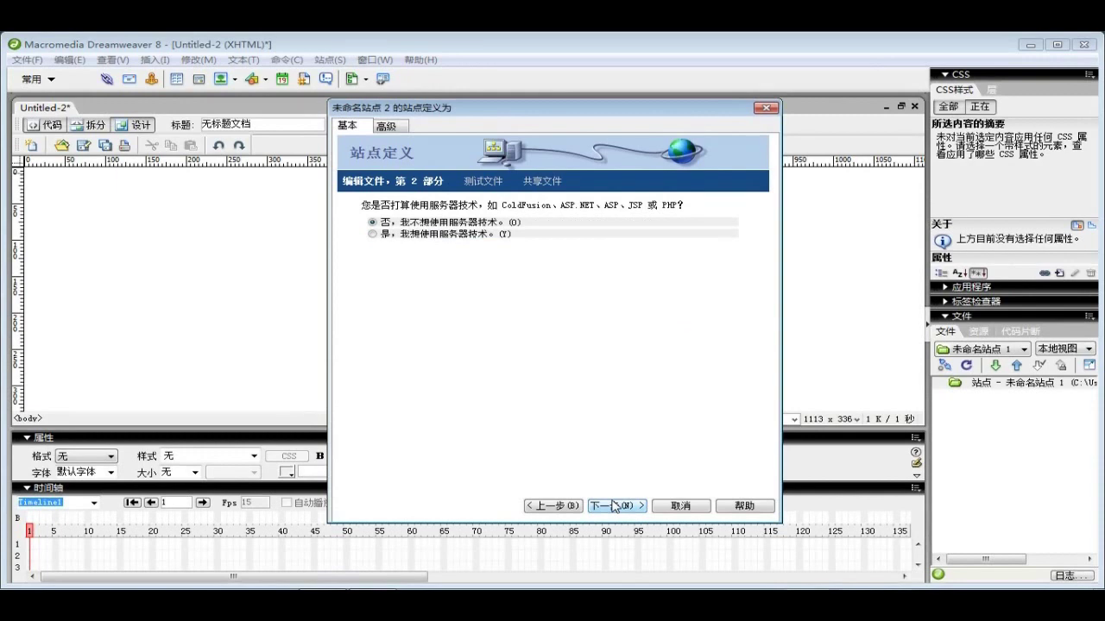
click(614, 506)
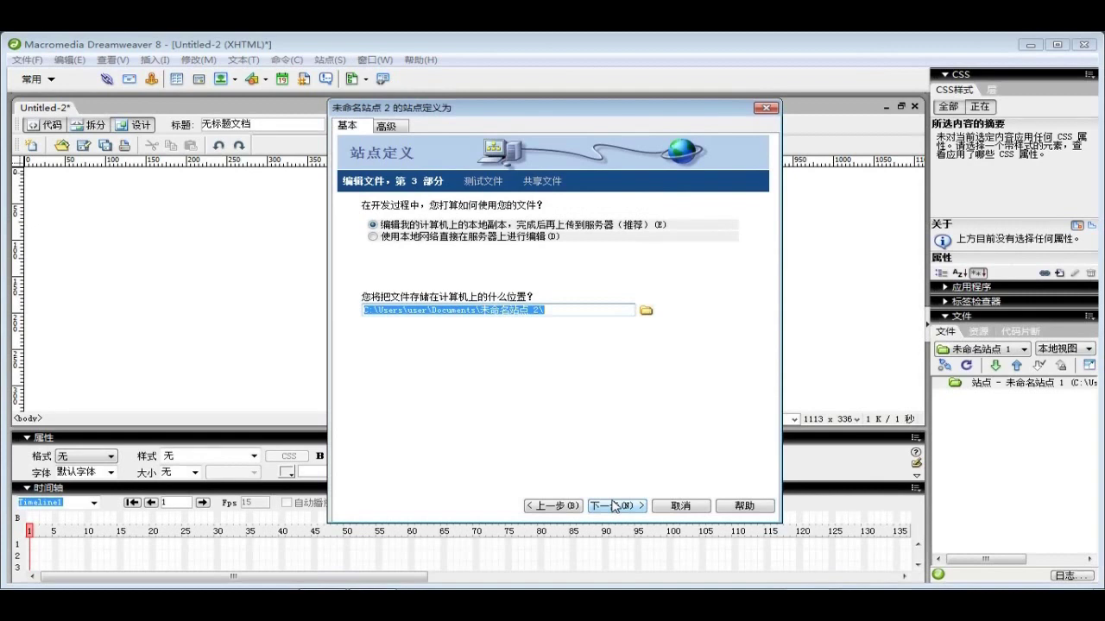
click(614, 506)
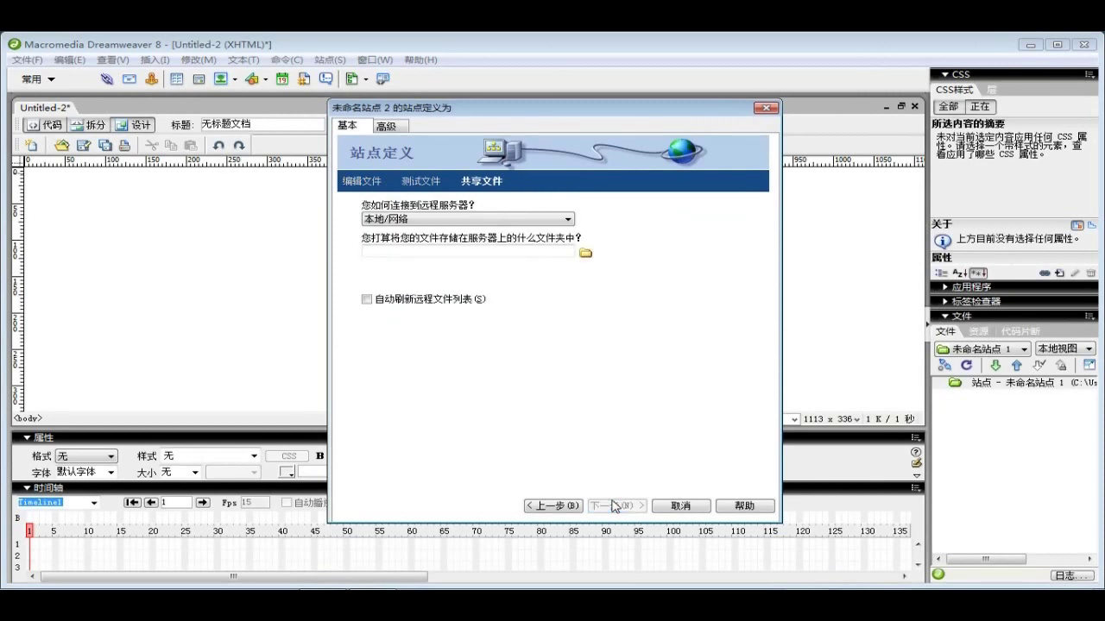
Set the remote server connection to none (无), finish the site definition and close the site manager.
click(552, 222)
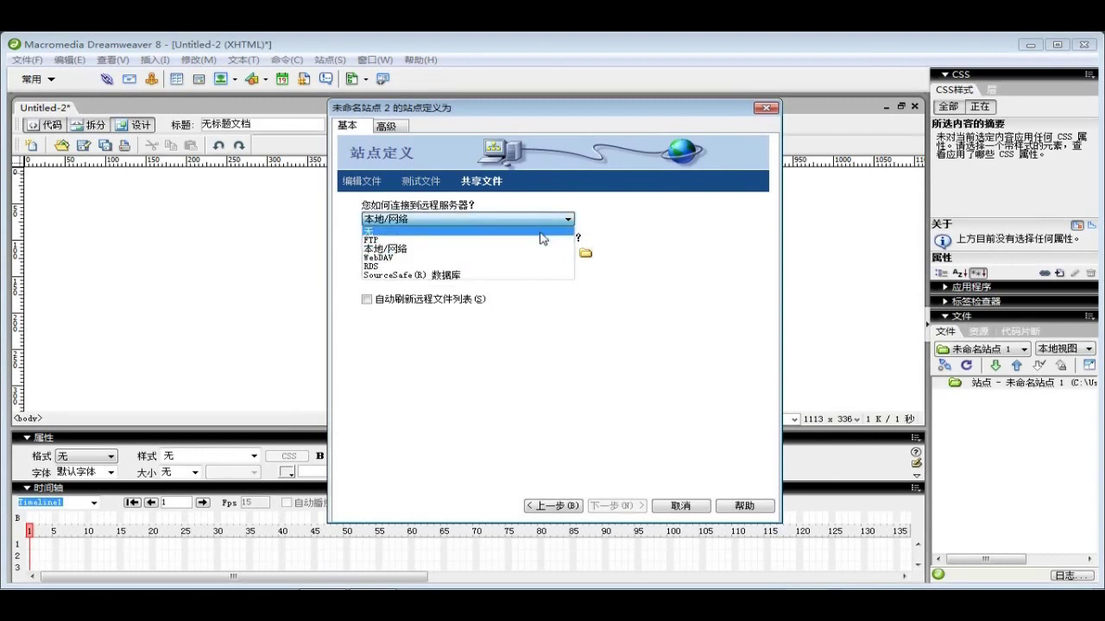
click(541, 231)
click(618, 506)
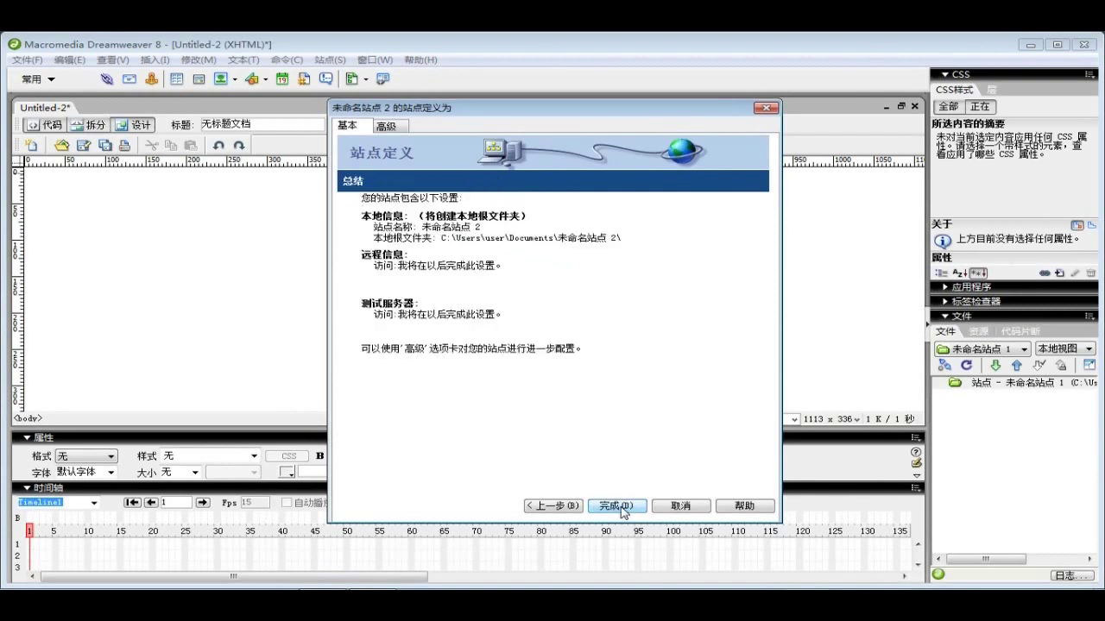
click(617, 506)
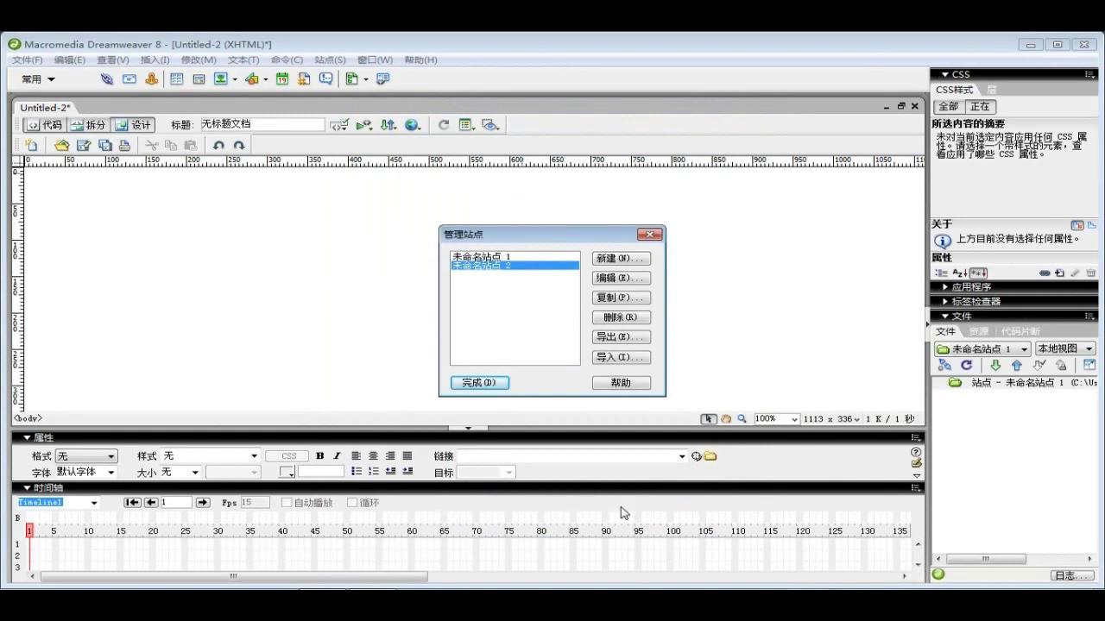
click(480, 382)
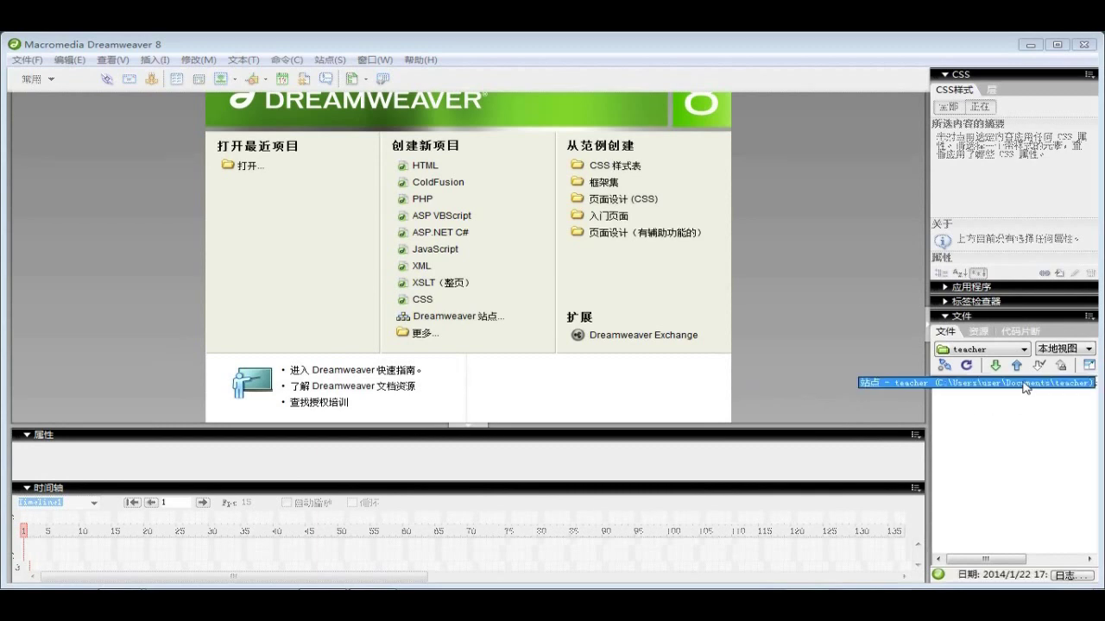
Create a folder named img in the root of the teacher site.
right_click(1026, 384)
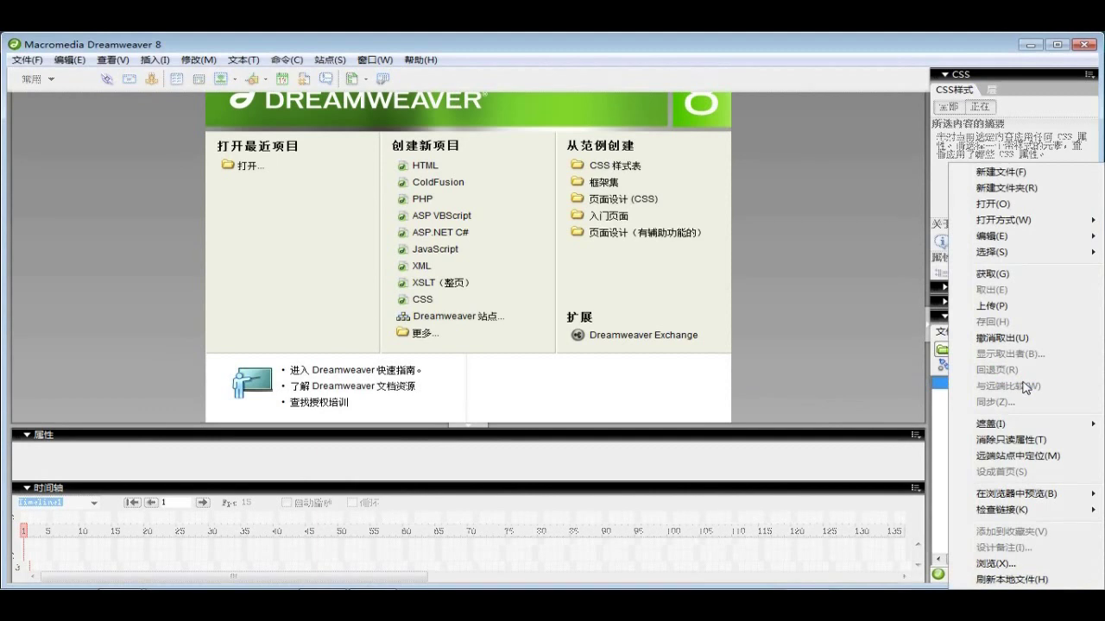
click(1056, 188)
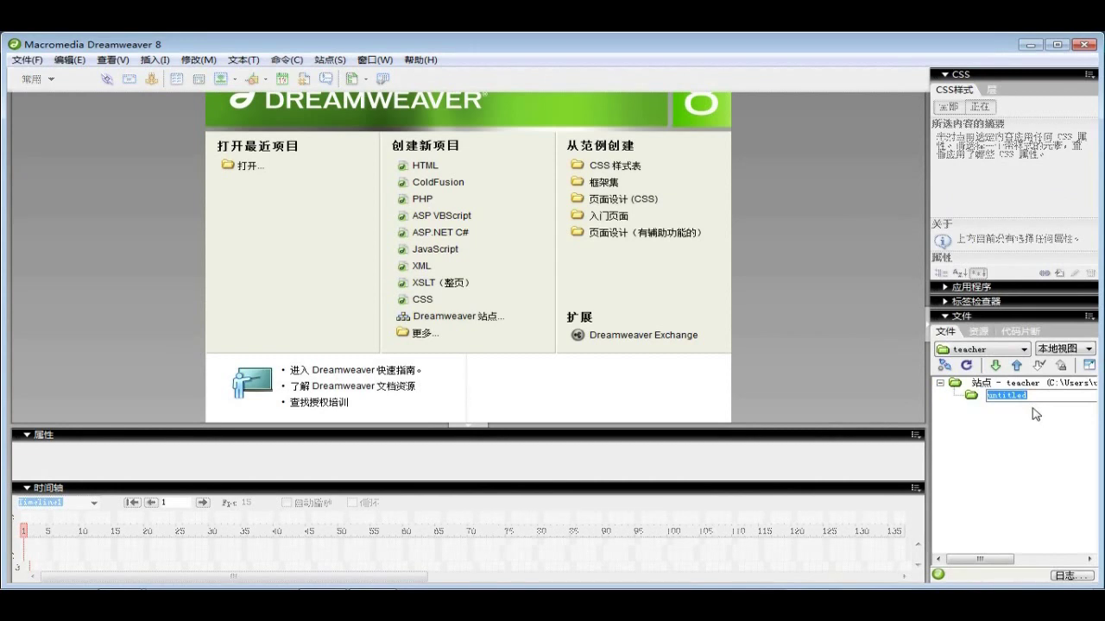
text(img)
key(Return)
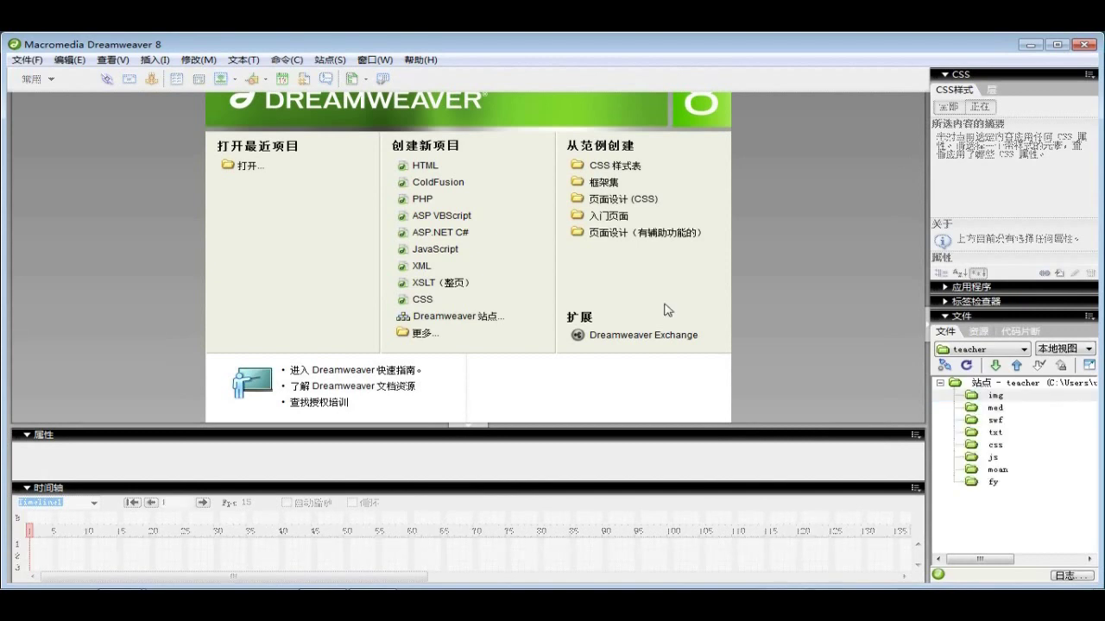
Create a new file in the img folder and name it index.html.
right_click(993, 404)
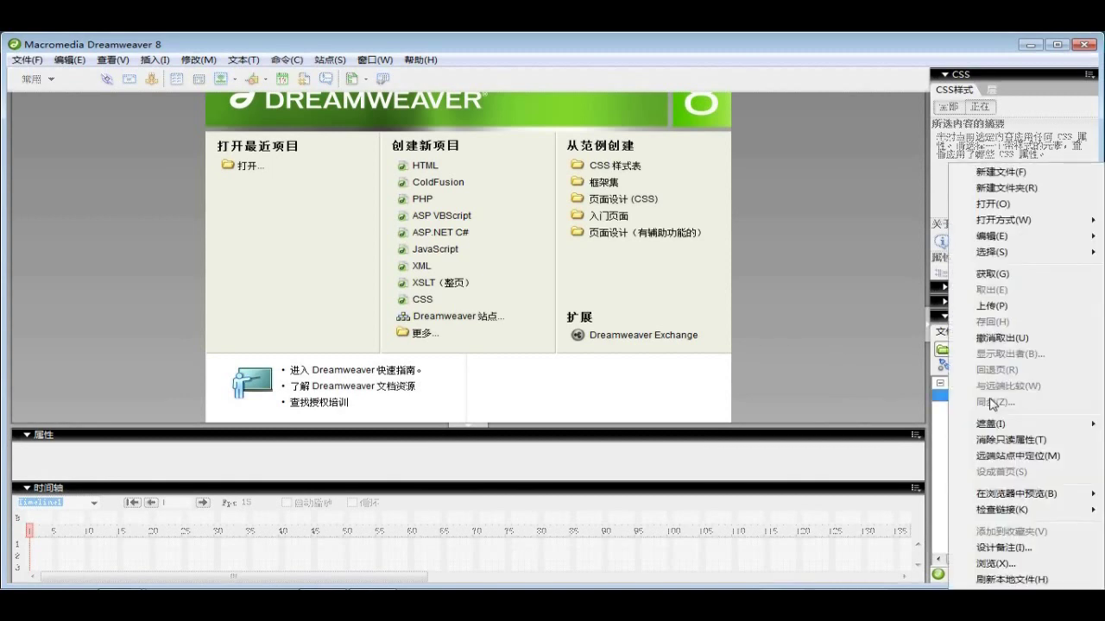
click(1060, 175)
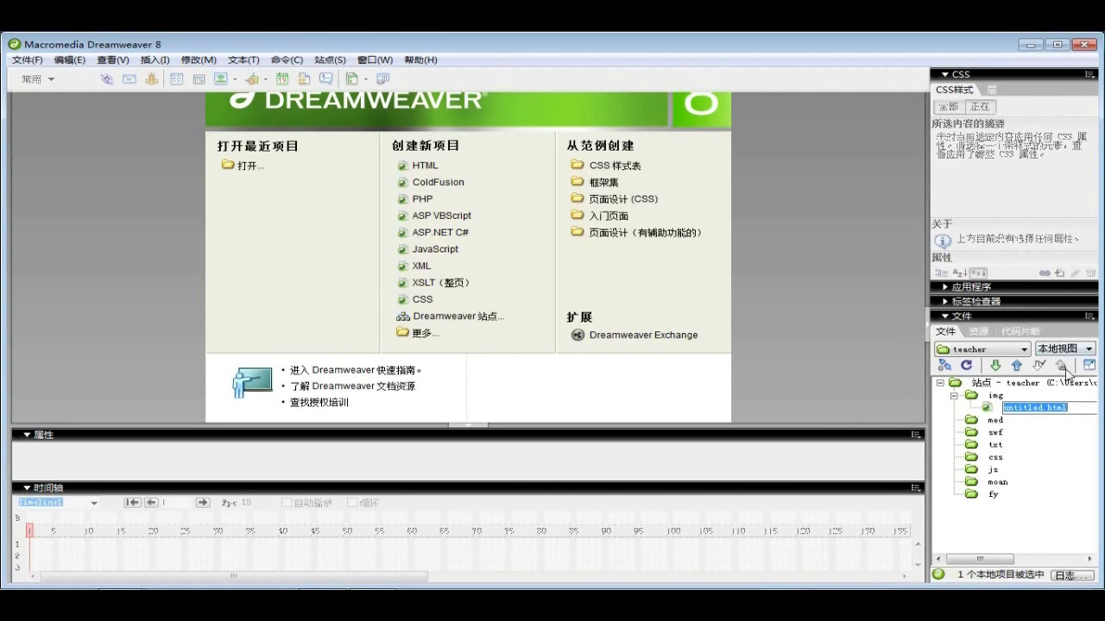
click(1050, 409)
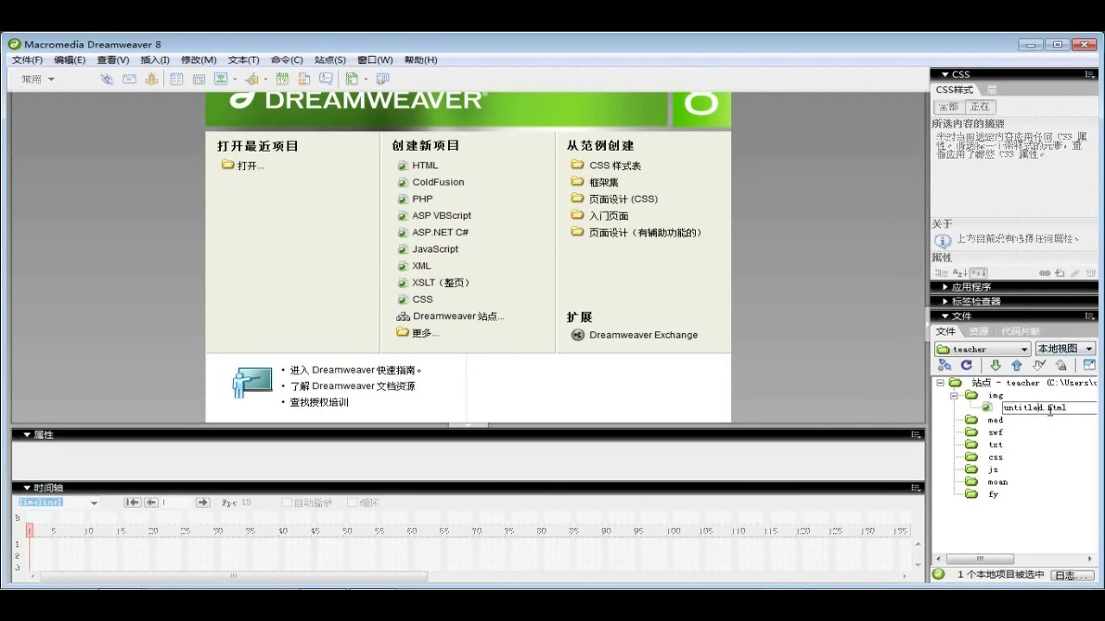
key(BackSpace)
key(BackSpace)
key(BackSpace)
key(BackSpace)
key(BackSpace)
key(BackSpace)
key(BackSpace)
key(BackSpace)
text(index)
key(Return)
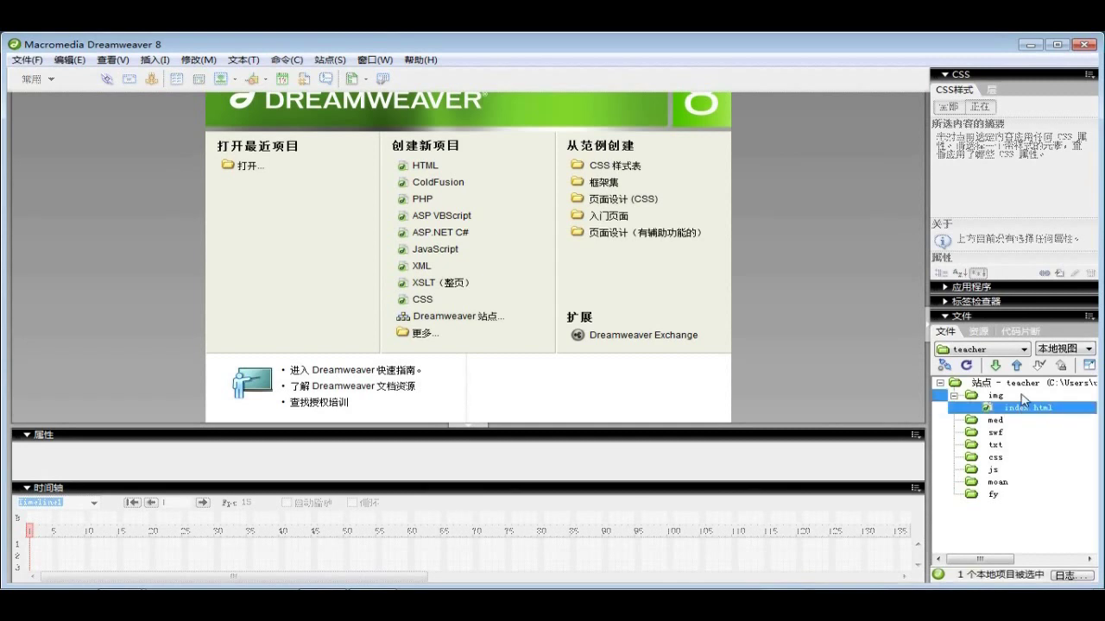
Add a second file to the img folder and name it 01.html.
right_click(945, 395)
click(1068, 181)
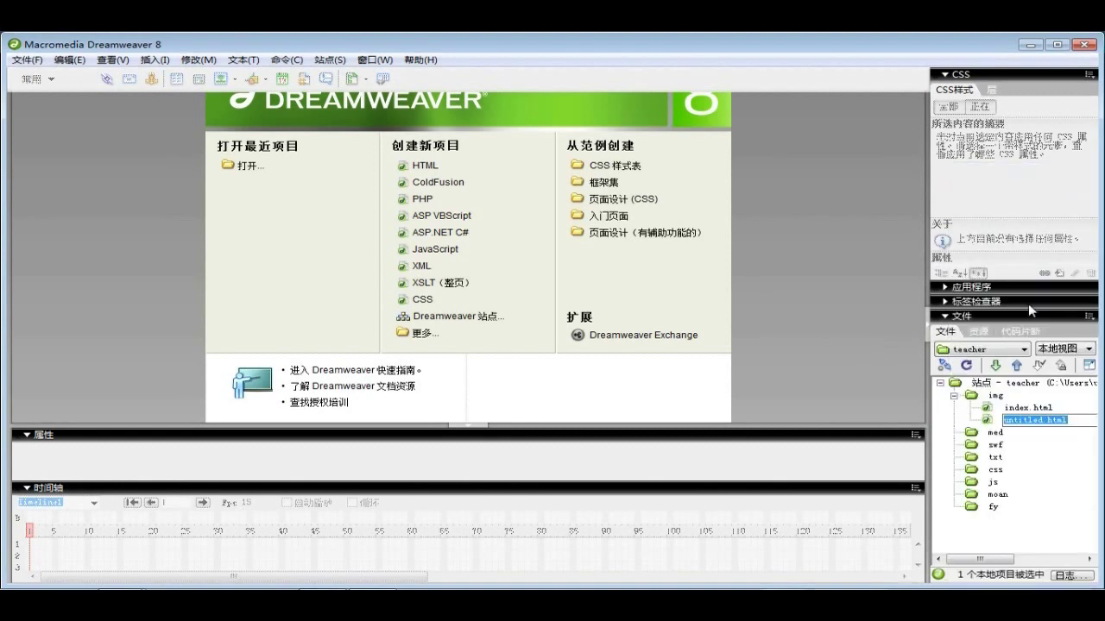
key(End)
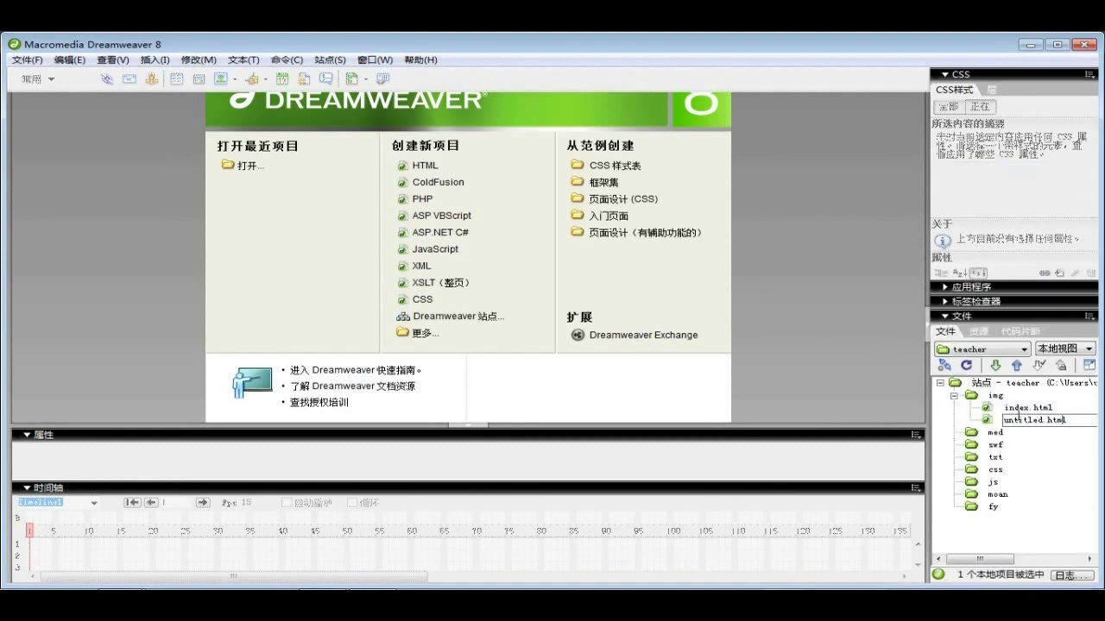
key(BackSpace)
key(BackSpace)
key(BackSpace)
key(BackSpace)
key(BackSpace)
key(BackSpace)
key(BackSpace)
key(BackSpace)
text(01)
key(Return)
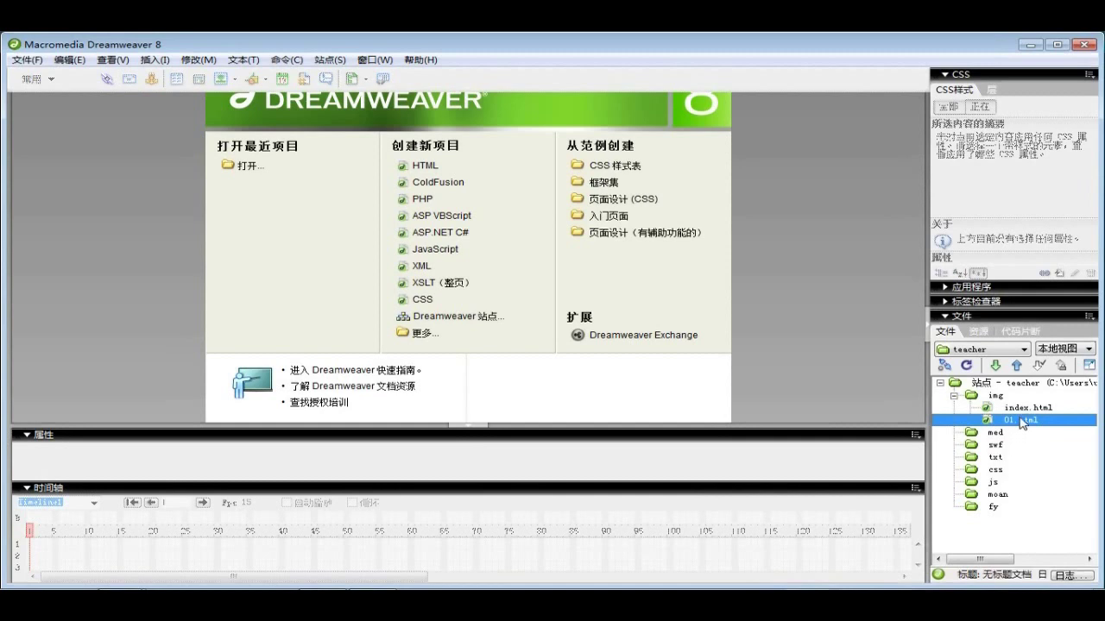
click(1023, 420)
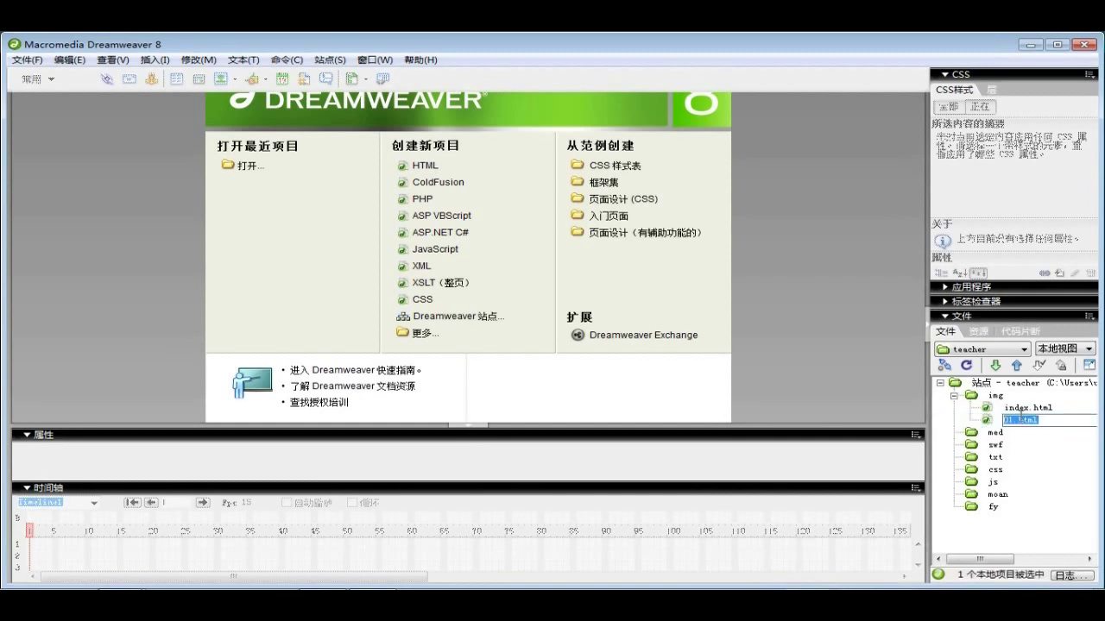
right_click(1023, 421)
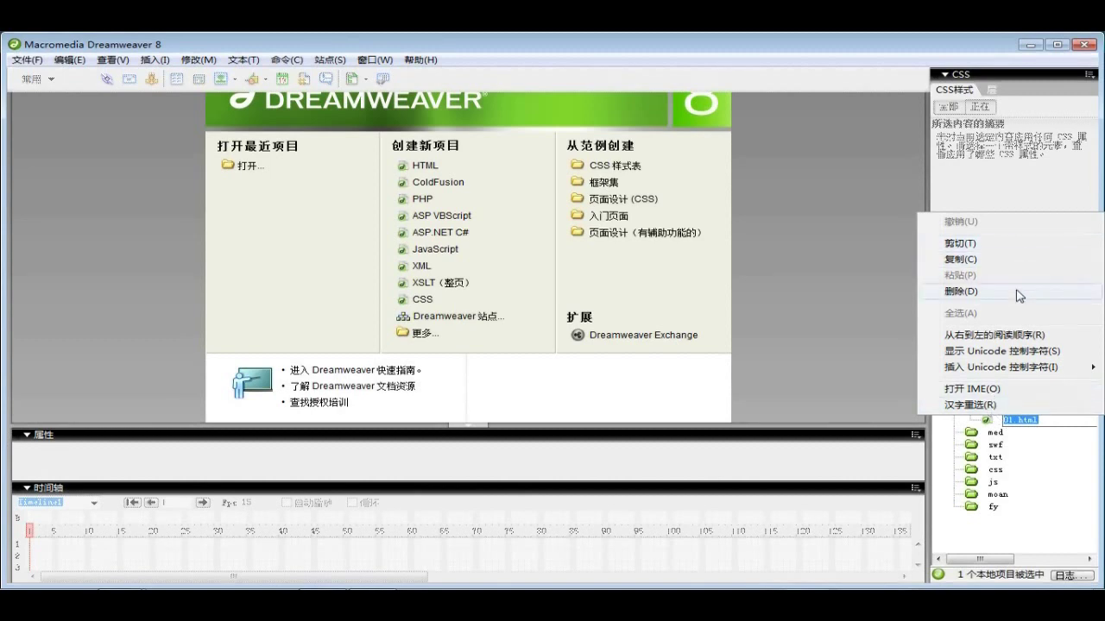
click(1007, 420)
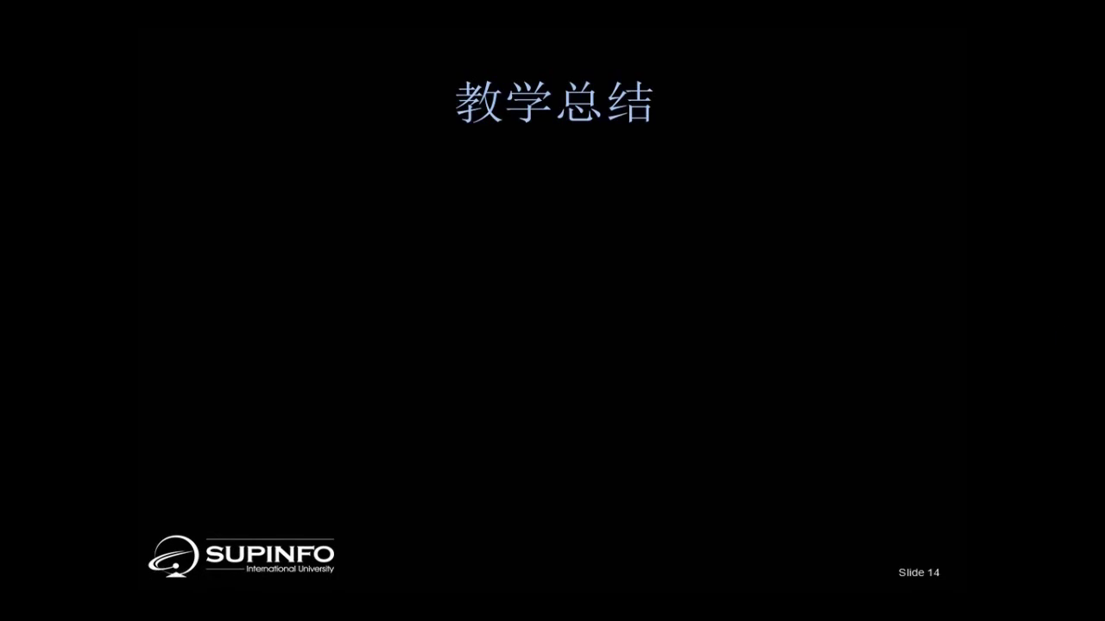
key(Right)
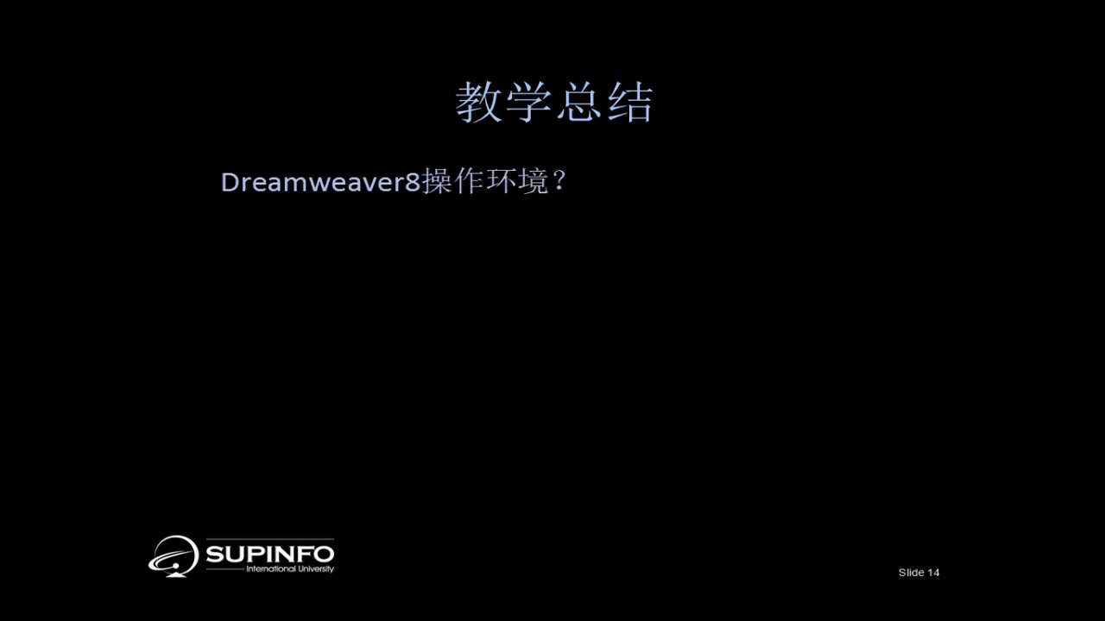
key(Right)
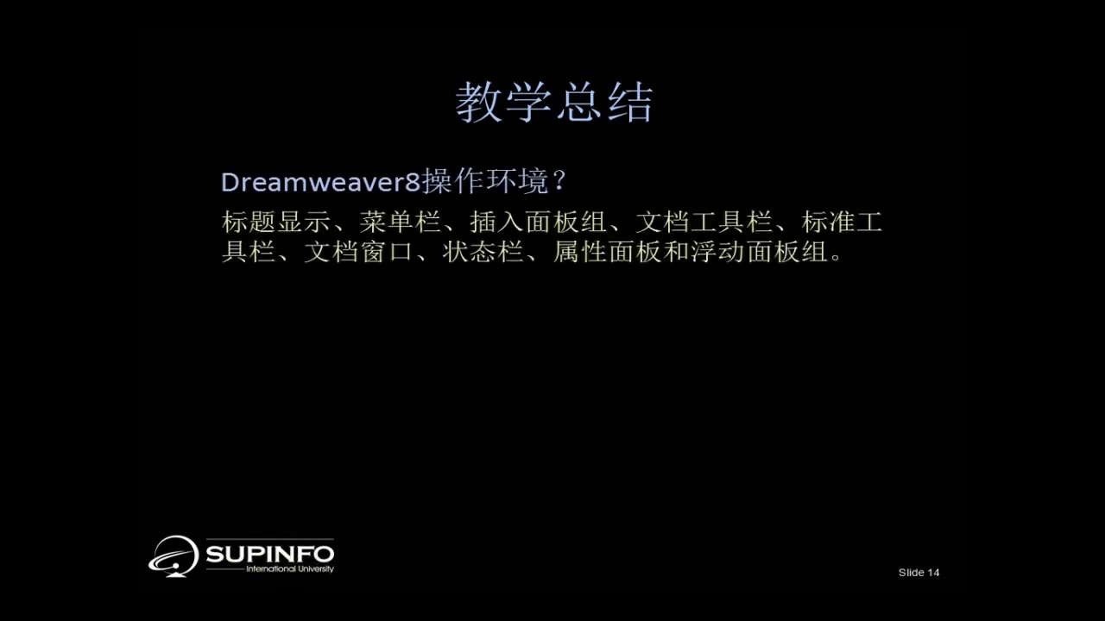